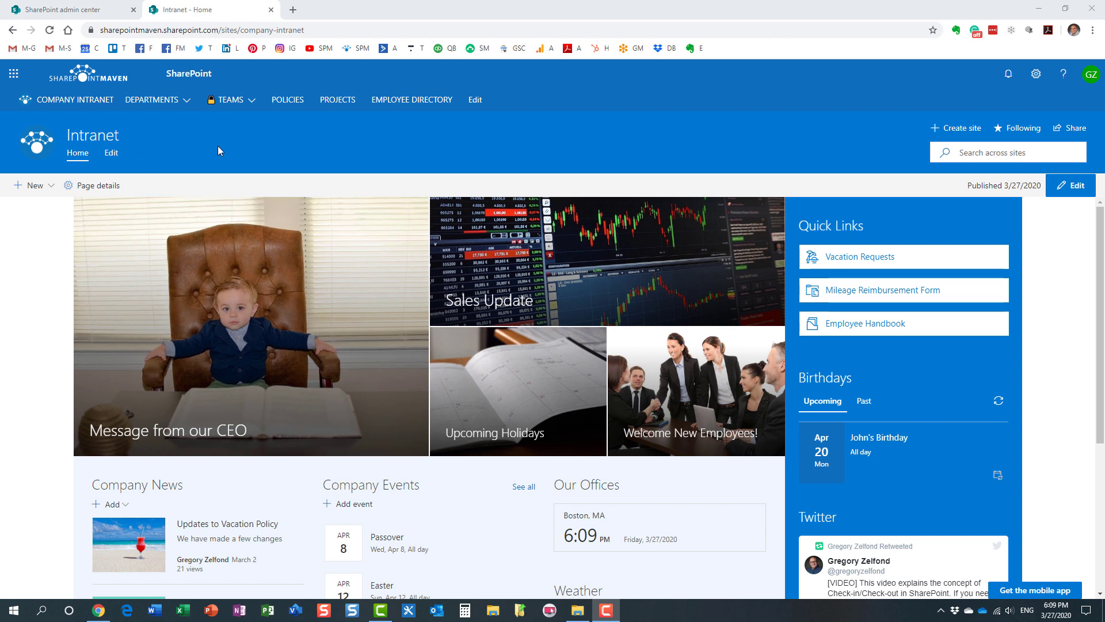
Go to the SharePoint start page, abandon a new site, and return to Active sites
left_click(14, 73)
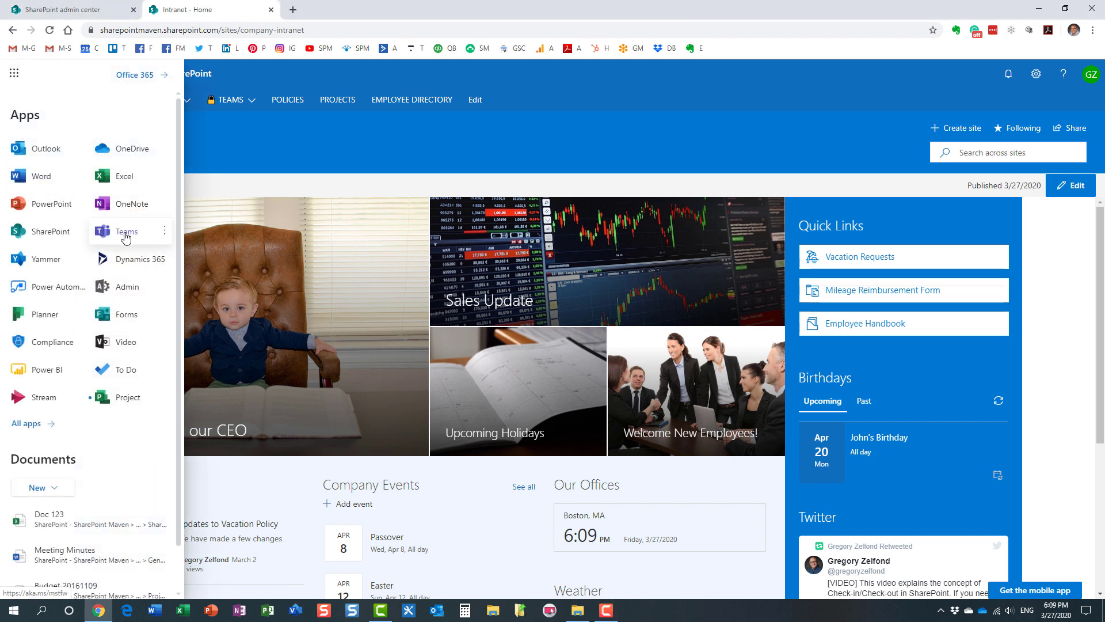
left_click(24, 236)
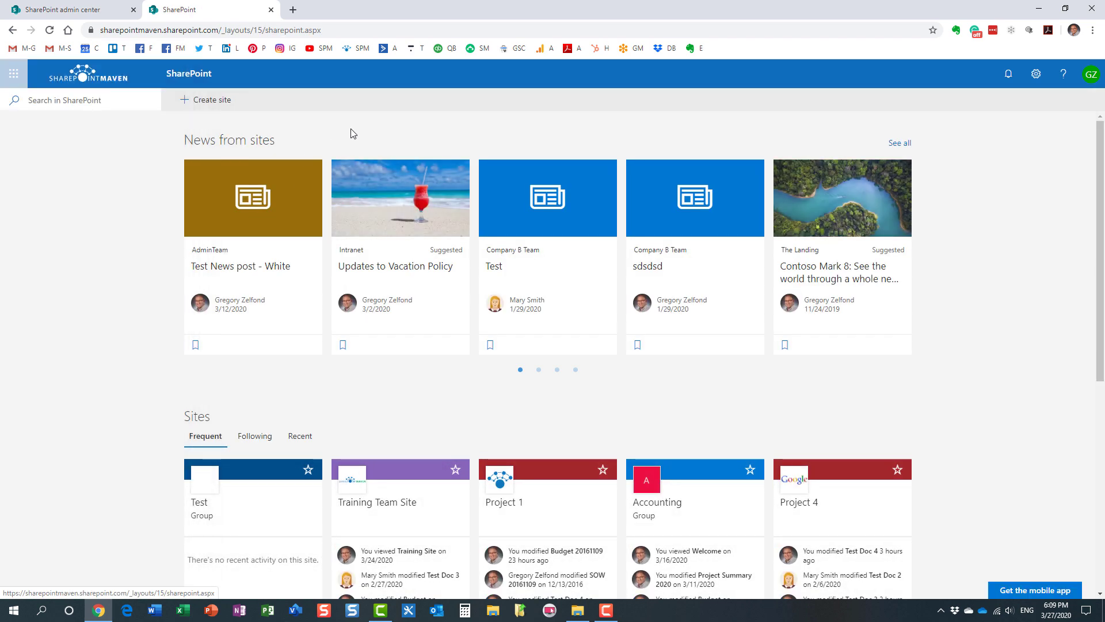
left_click(213, 100)
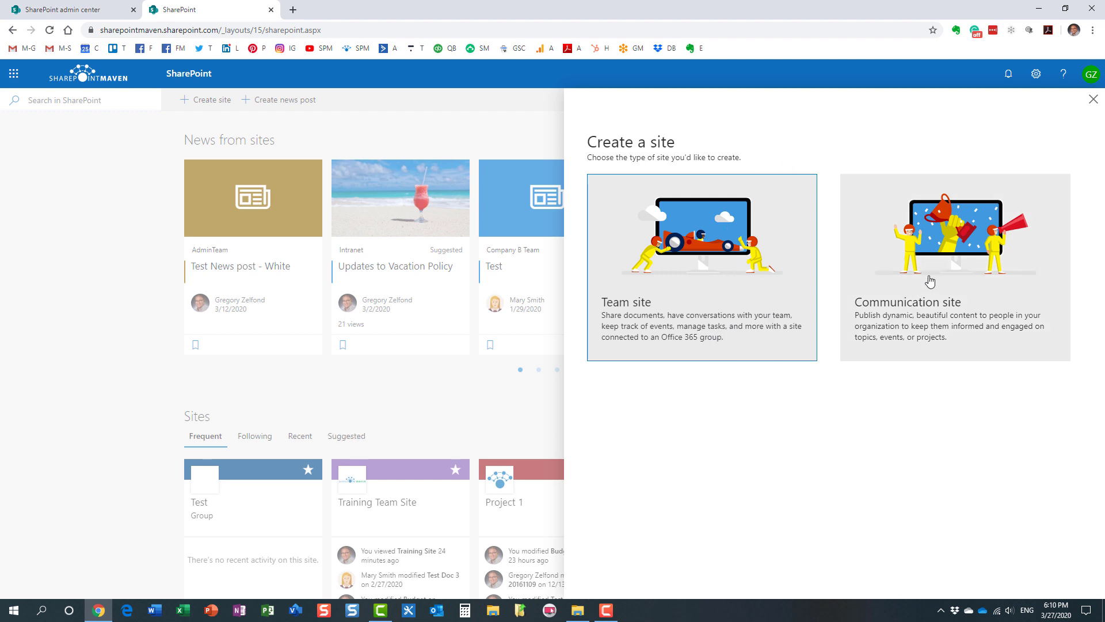
left_click(1093, 99)
left_click(562, 365)
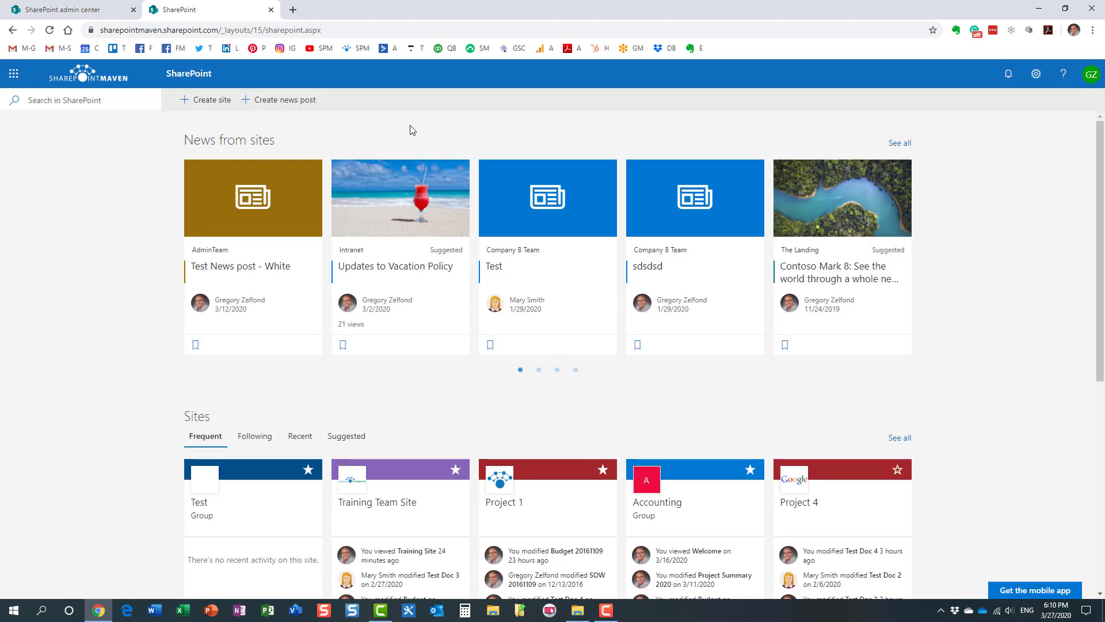
mouse_move(412, 148)
left_click(70, 10)
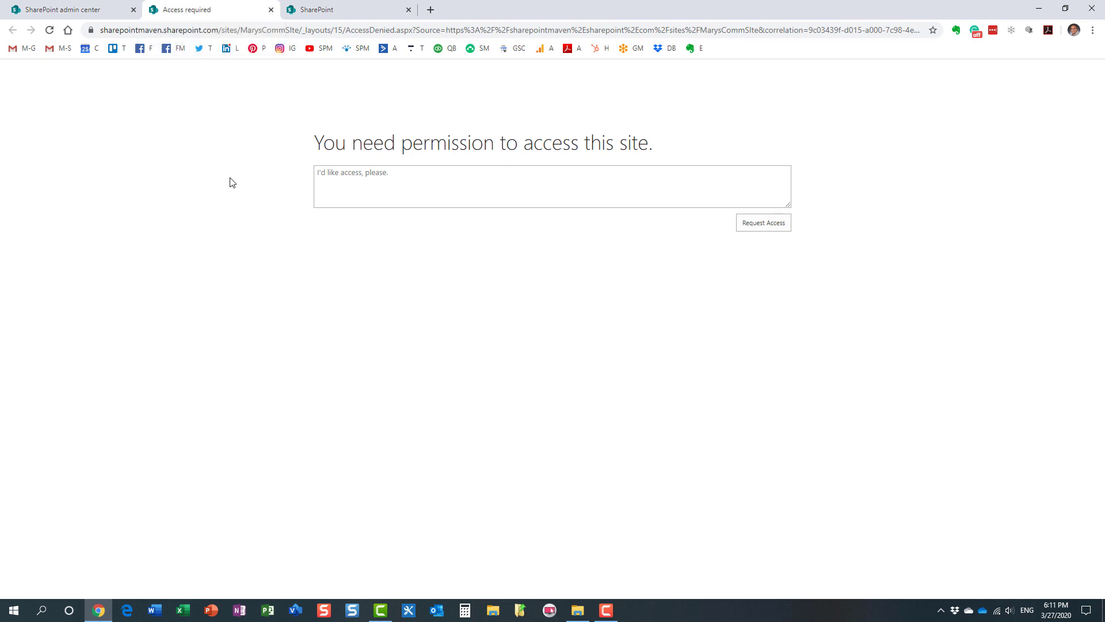
Close both access-denied tabs and the Mary's Team site details panel
left_click(271, 10)
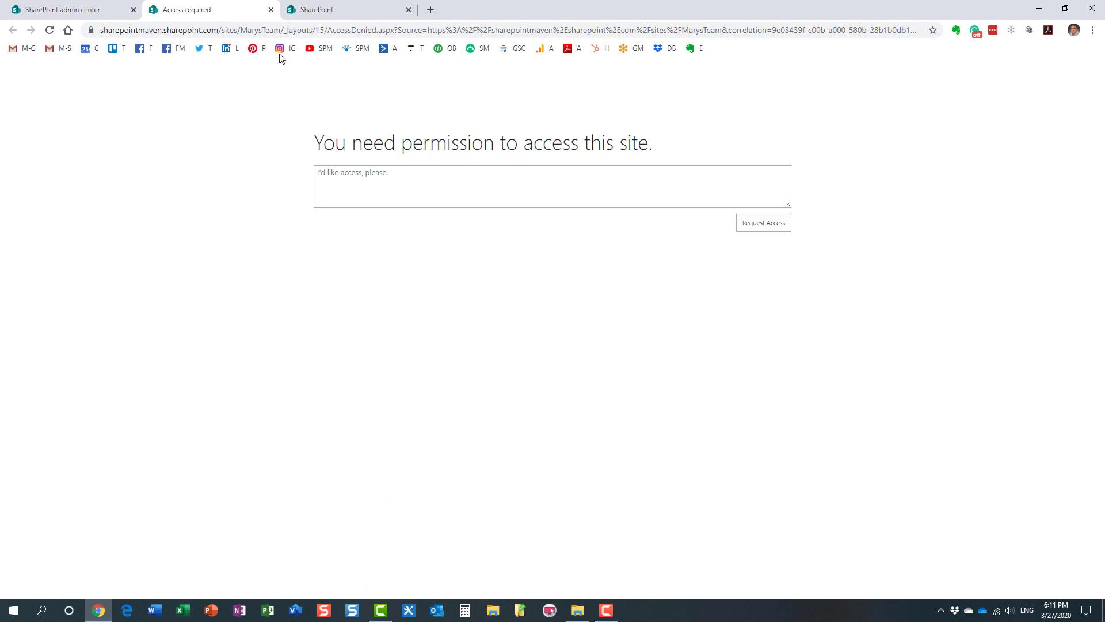
left_click(271, 10)
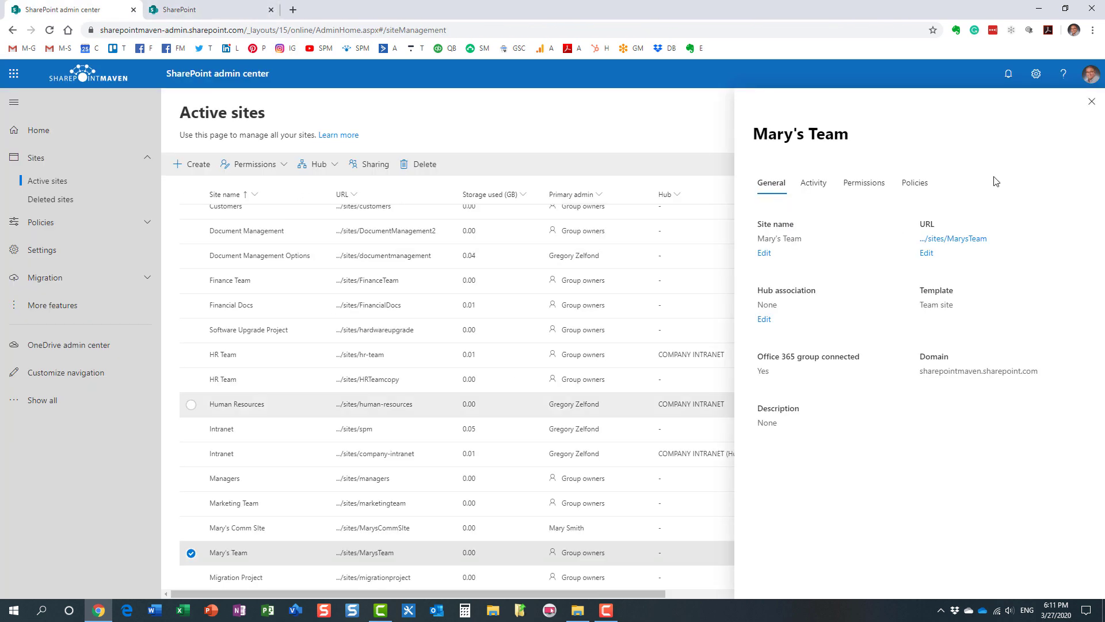
left_click(1089, 105)
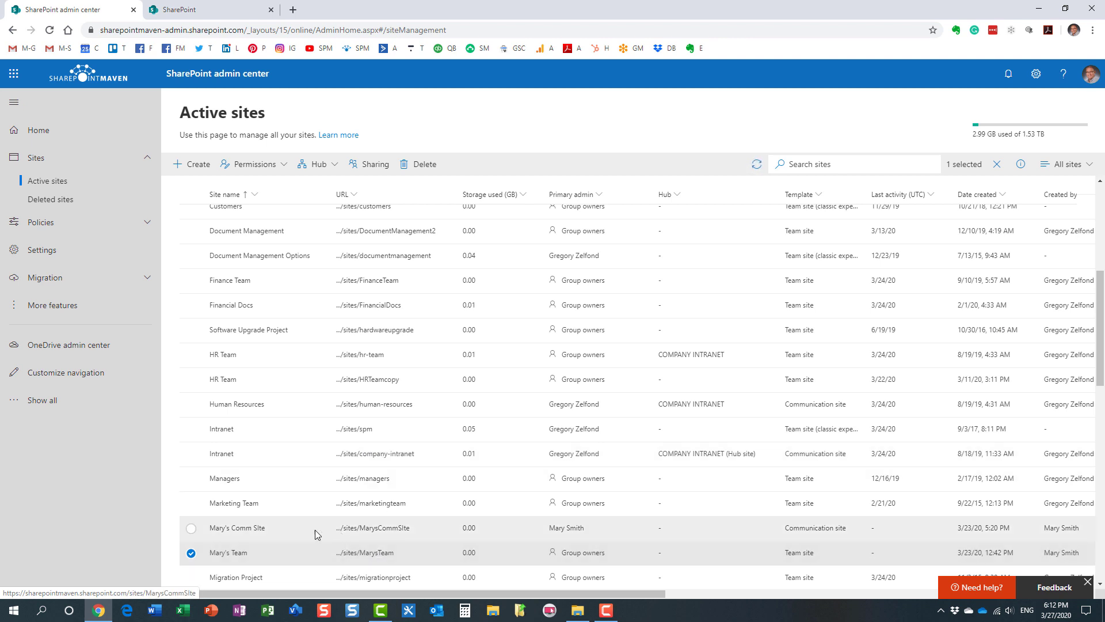
Add the administrator account as a site admin of Mary's Comm SIte and save
left_click(192, 553)
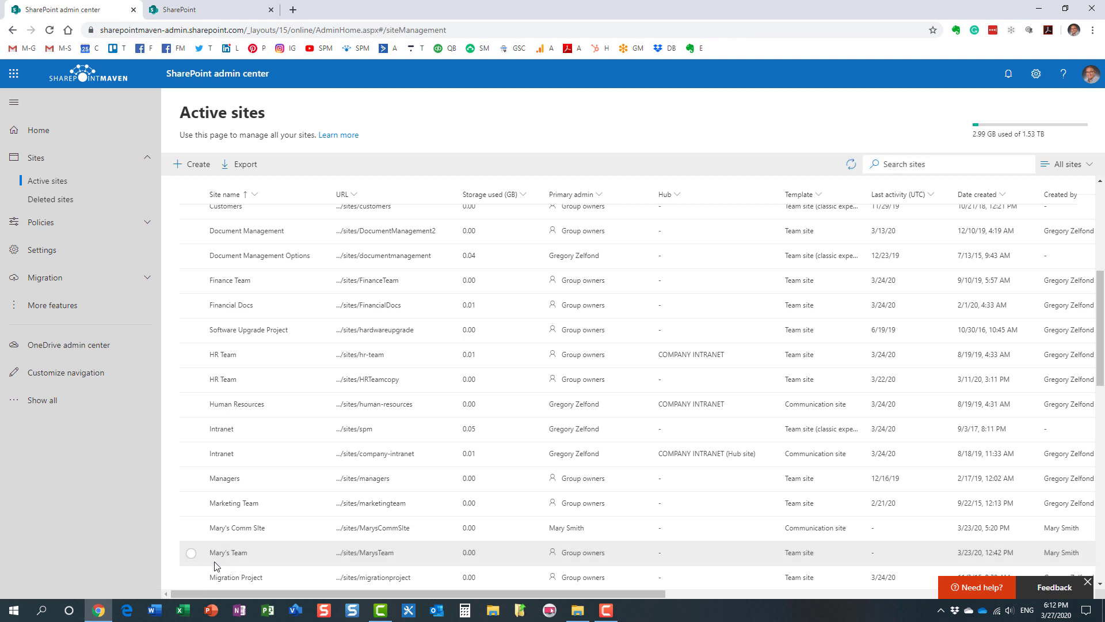
left_click(191, 528)
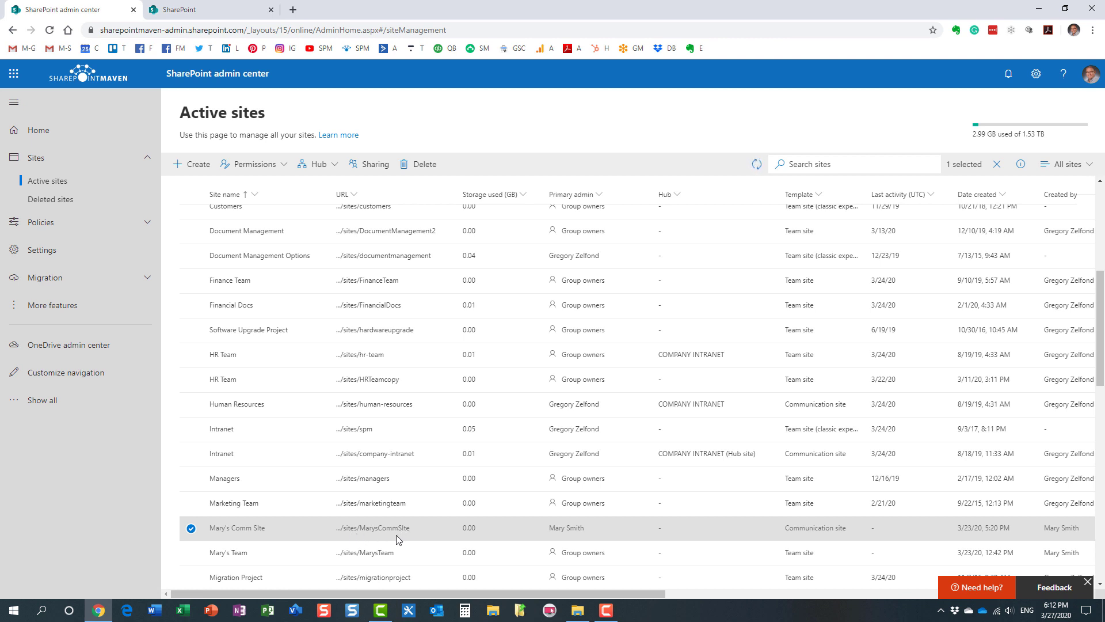
left_click(279, 166)
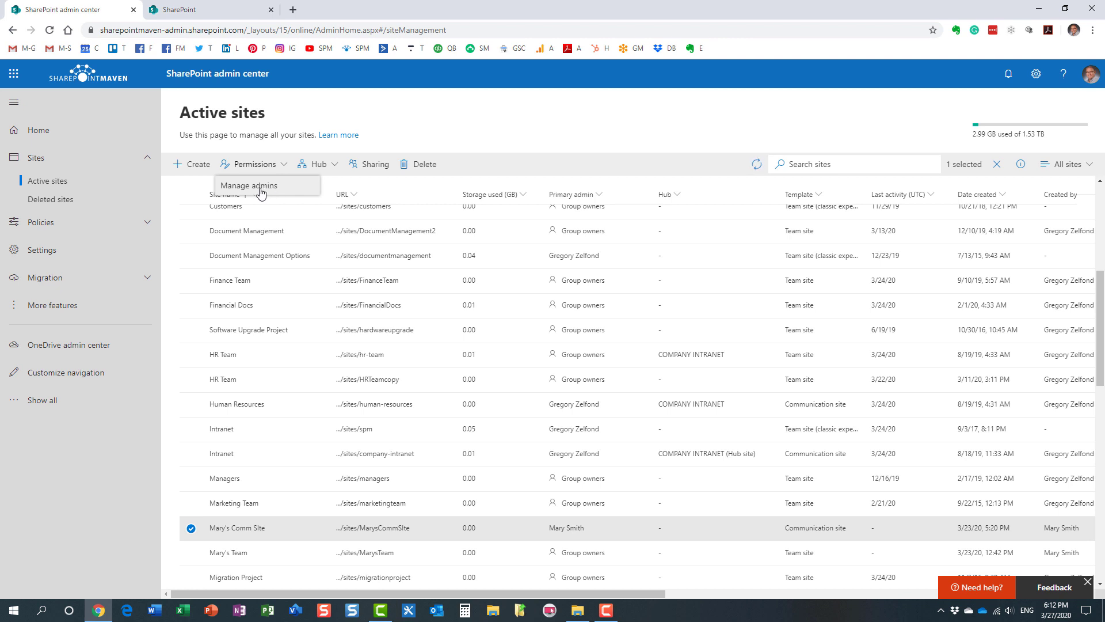
left_click(275, 186)
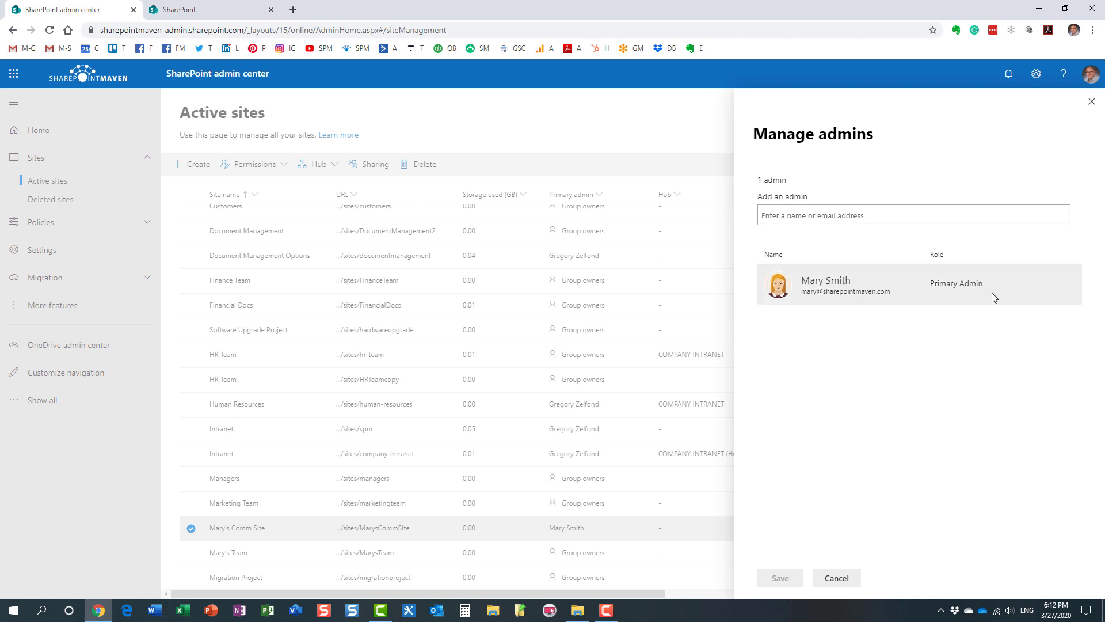
left_click(810, 218)
left_click(840, 248)
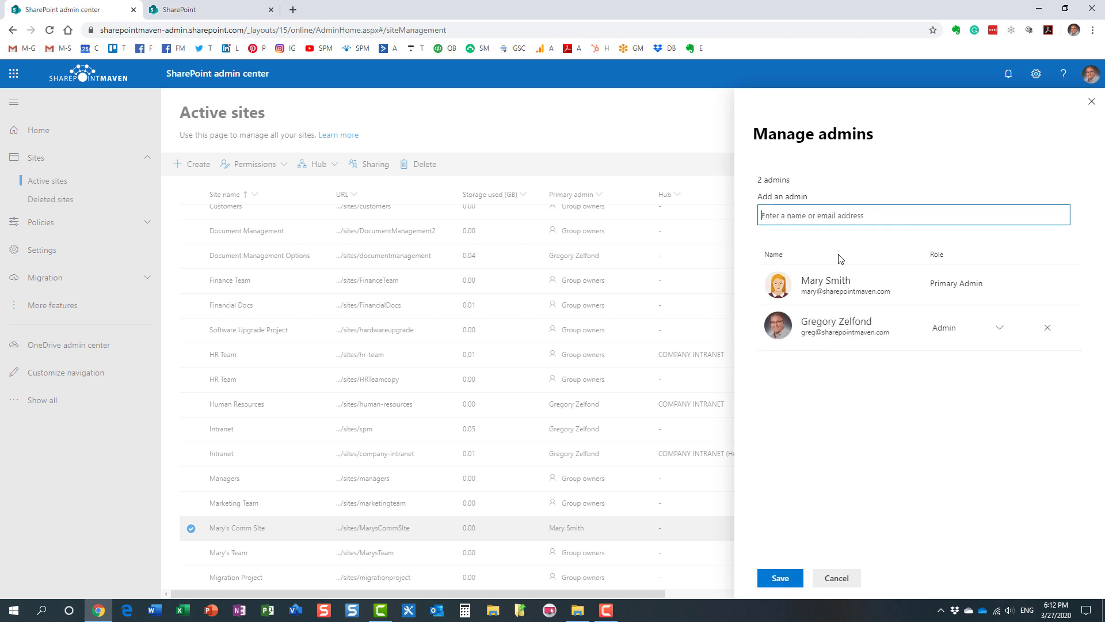
left_click(784, 579)
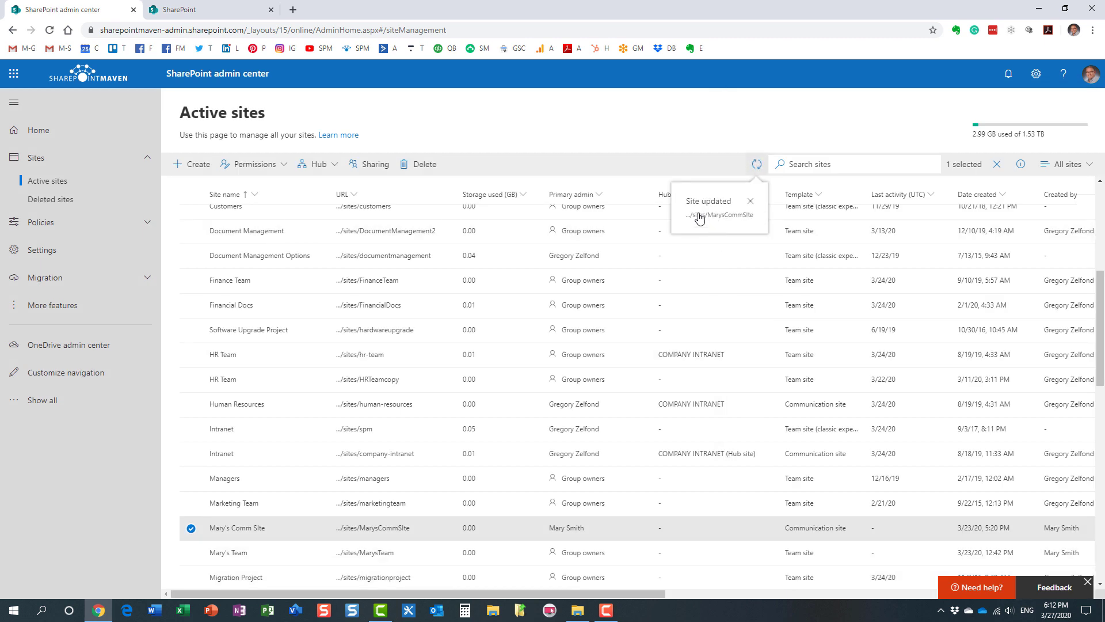
Open Mary's Comm SIte to confirm access, then close it and select Mary's Team
left_click(393, 526)
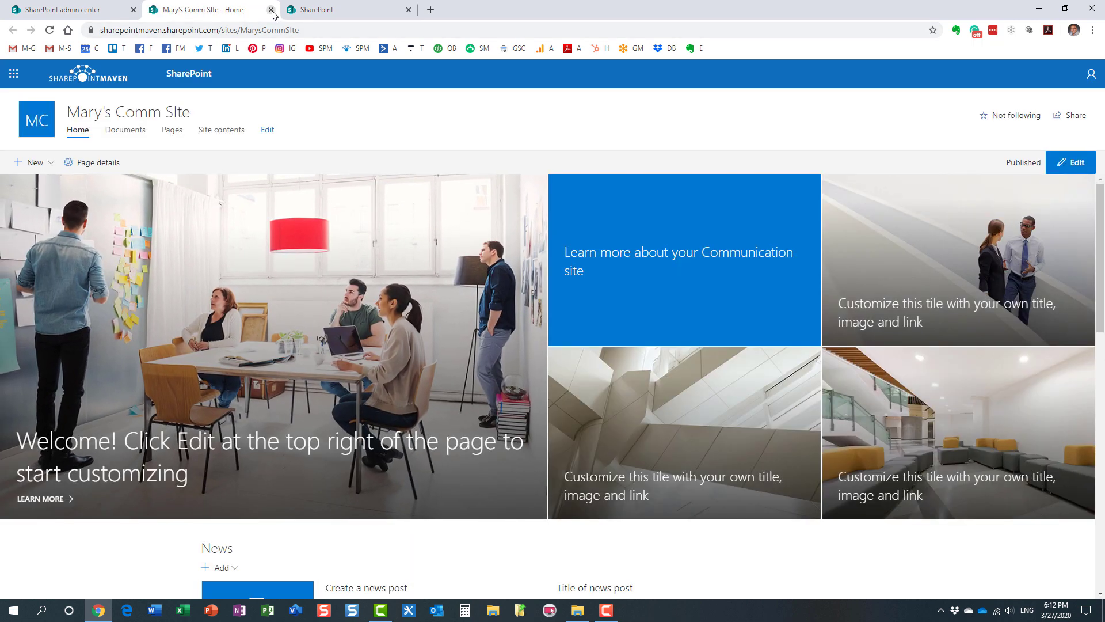
left_click(271, 10)
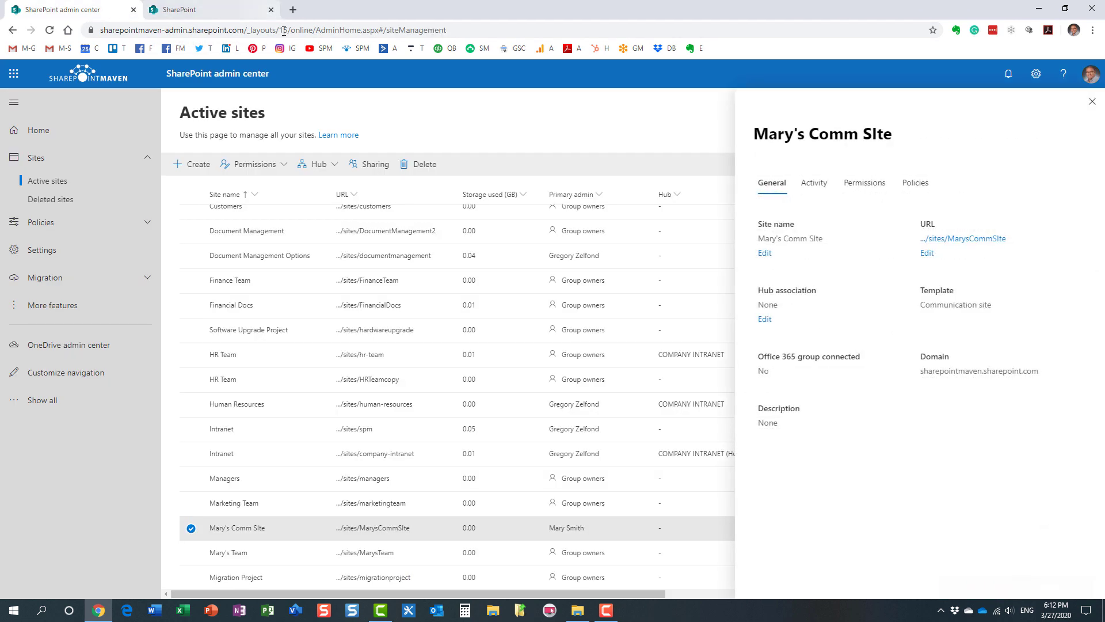
left_click(1091, 101)
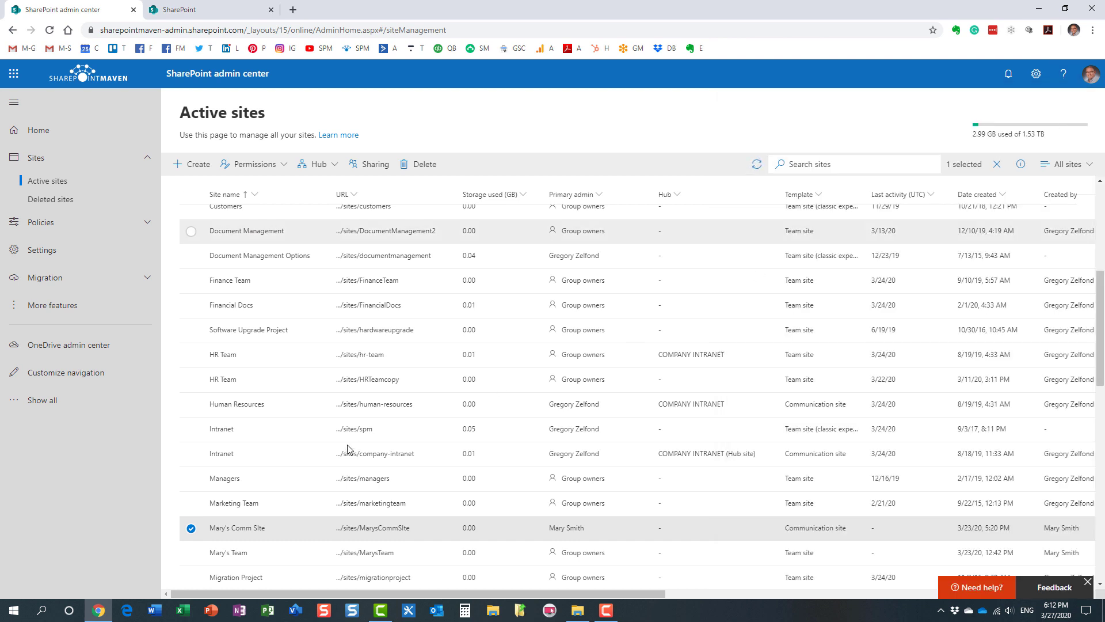
left_click(191, 528)
left_click(191, 554)
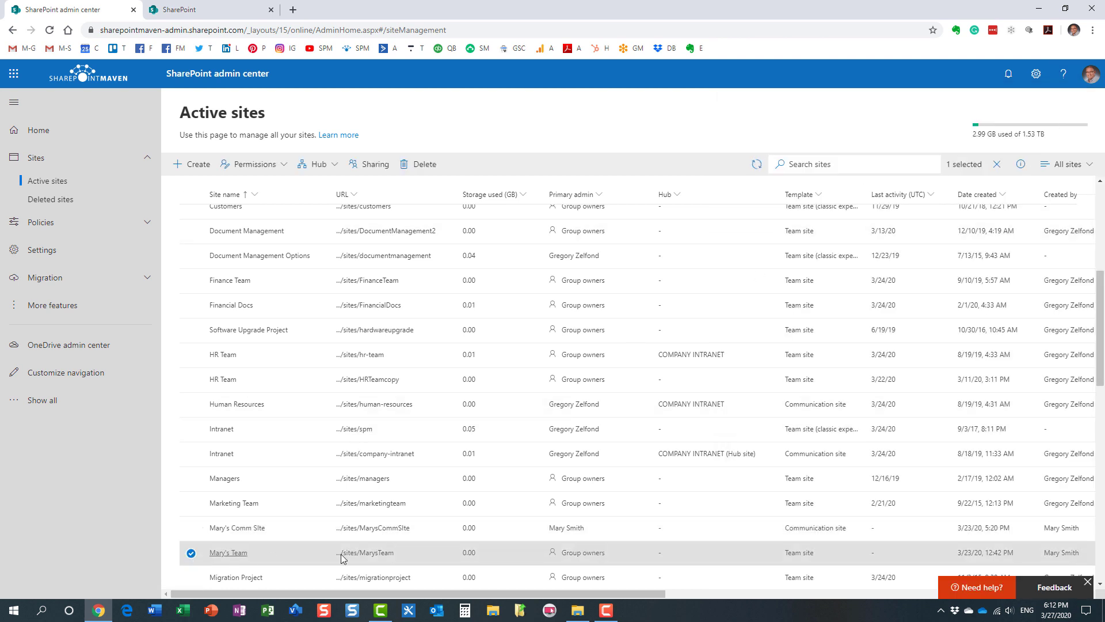
left_click(281, 166)
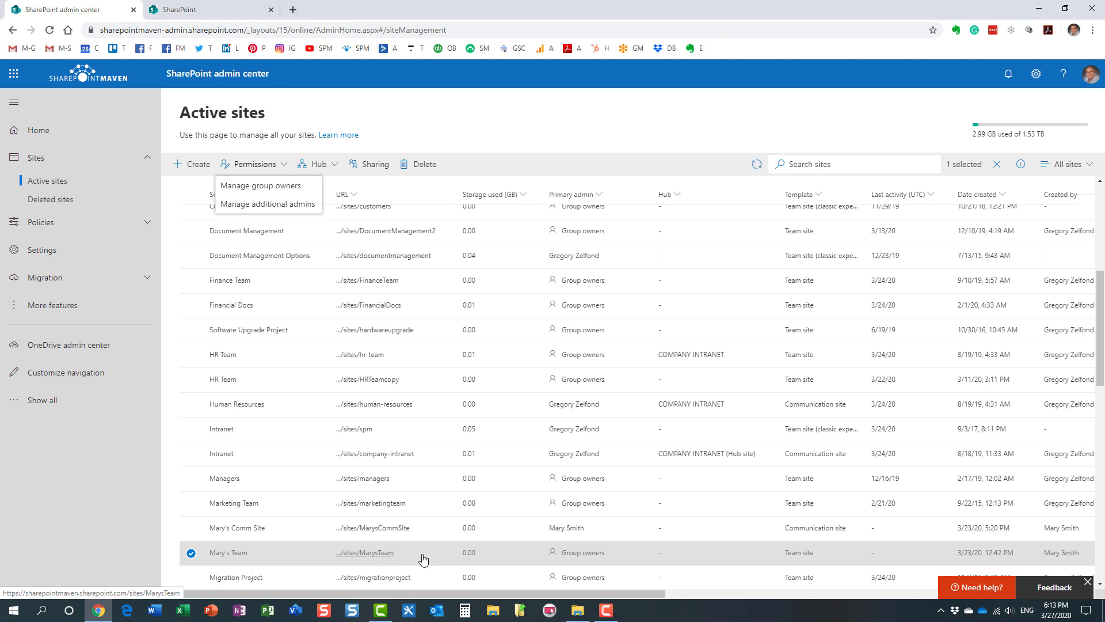
left_click(282, 205)
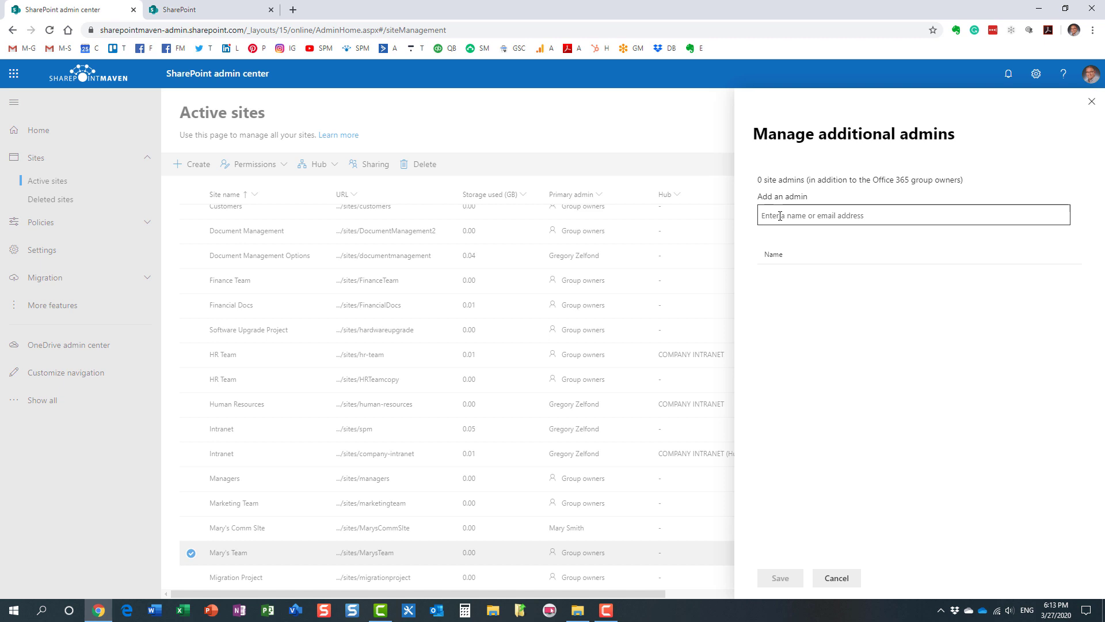
left_click(850, 575)
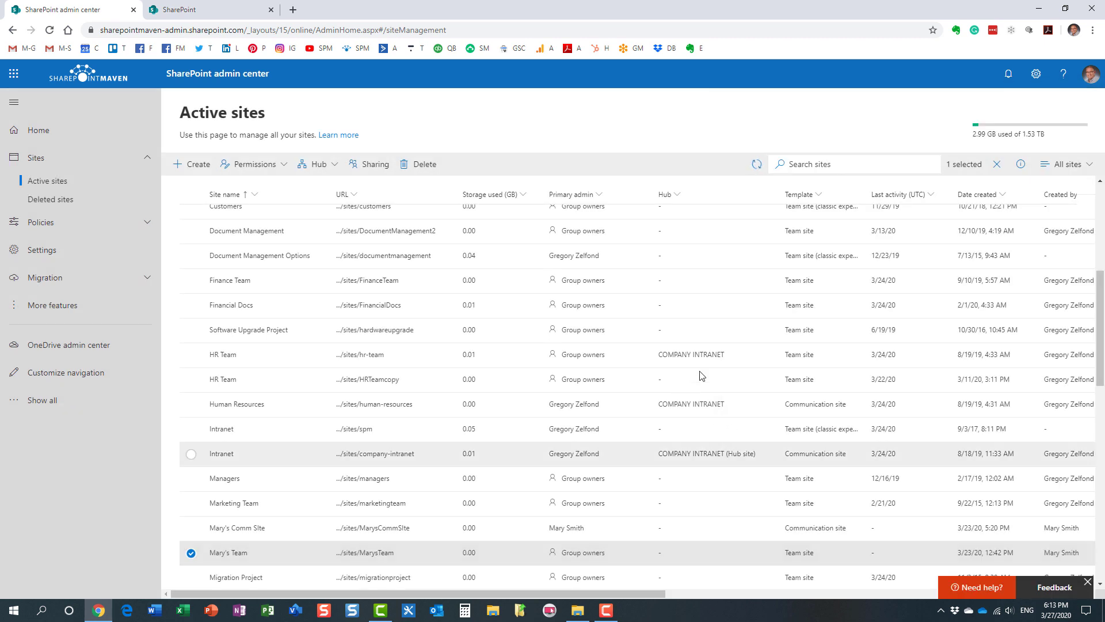
left_click(267, 165)
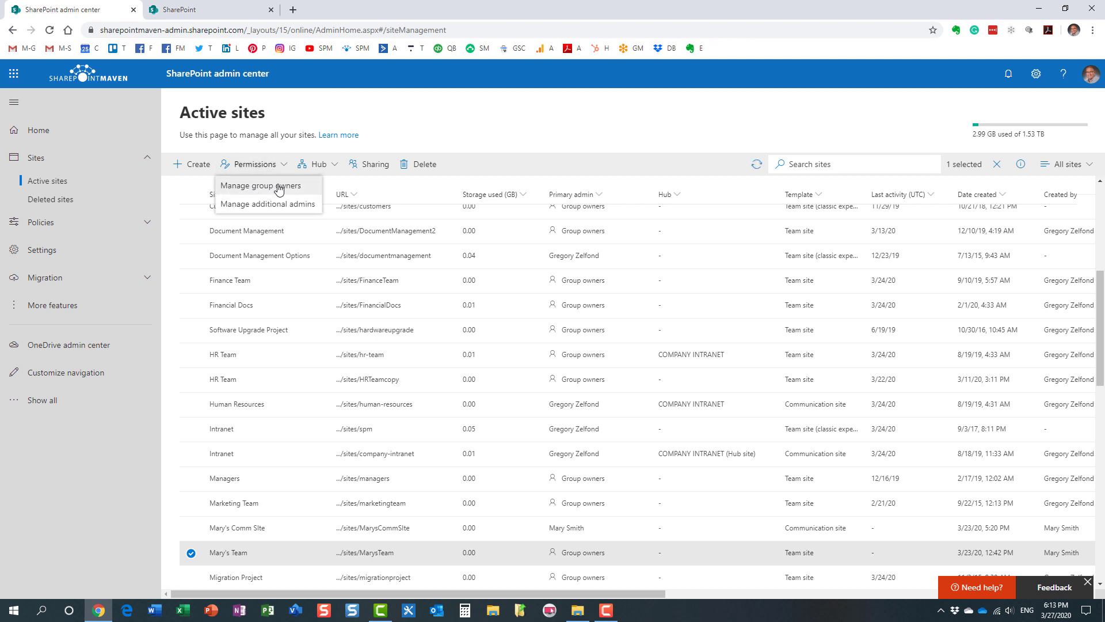
left_click(277, 187)
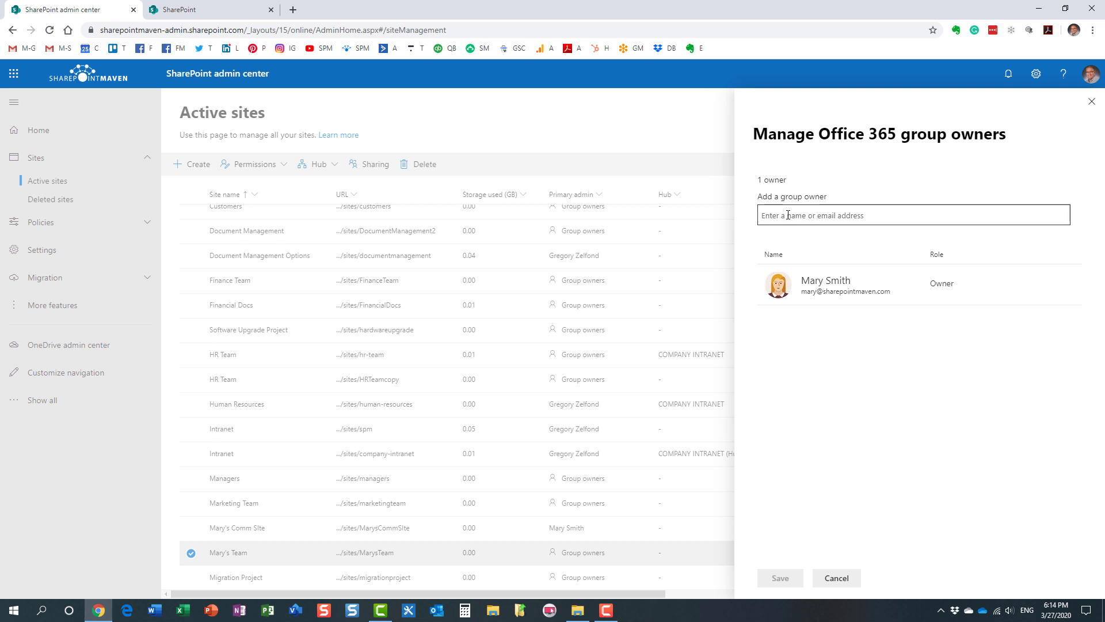
Enter the administrator's e-mail as an additional admin of Mary's Team and save
left_click(845, 577)
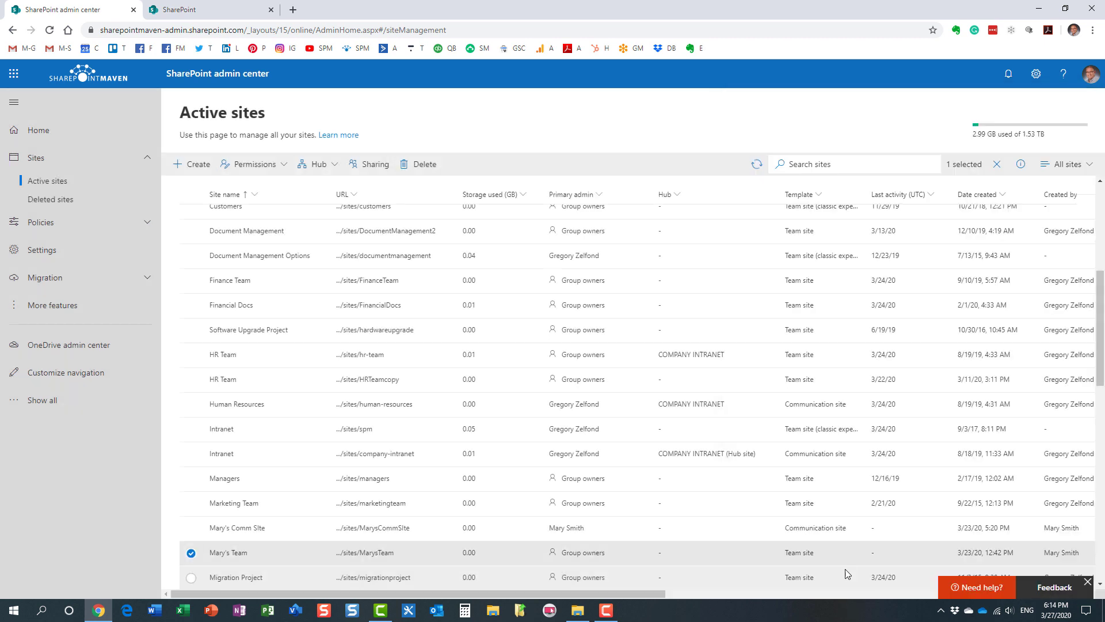
left_click(266, 167)
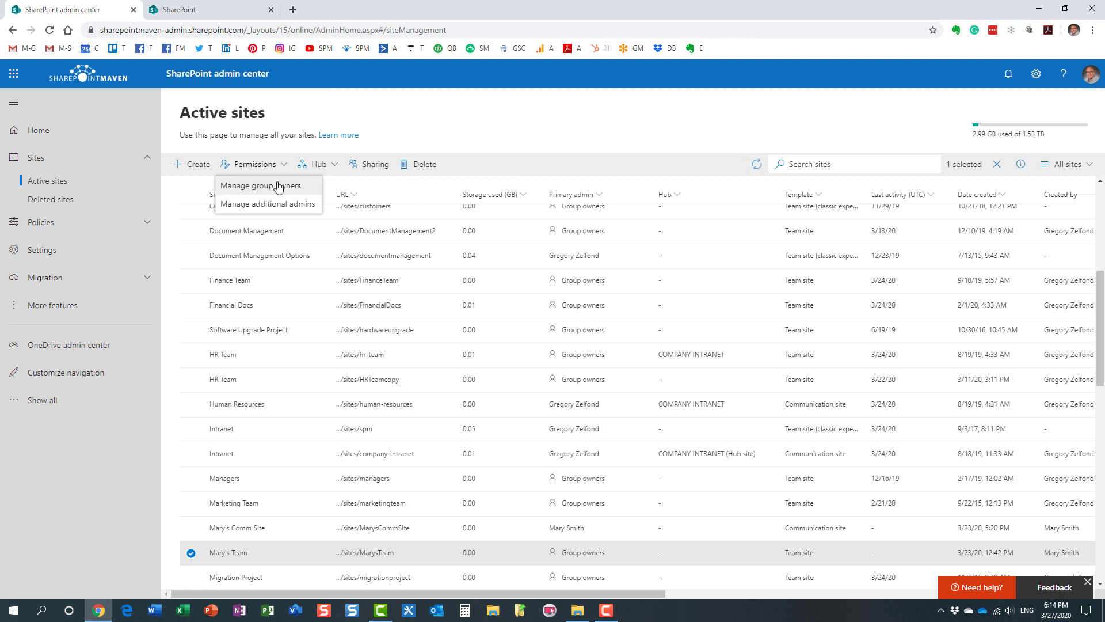
left_click(289, 208)
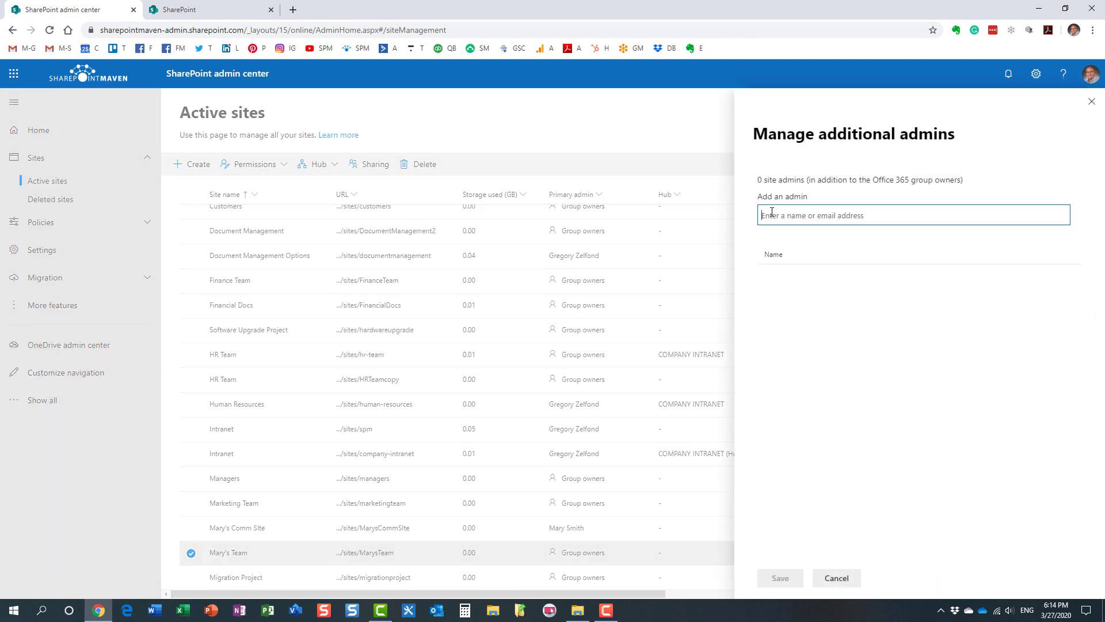
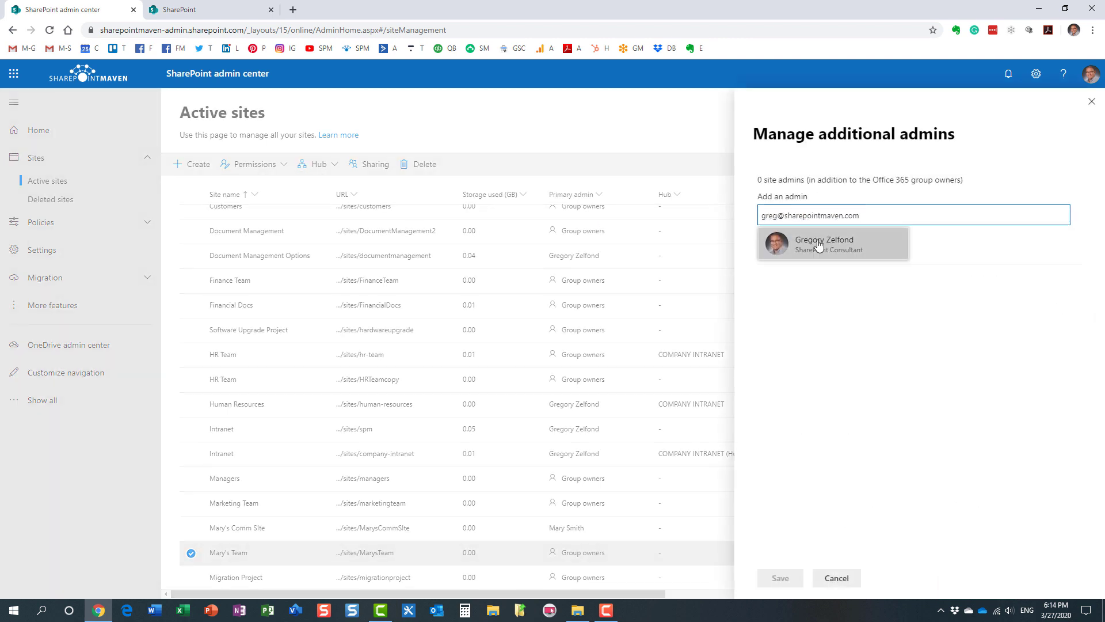
left_click(820, 246)
left_click(781, 578)
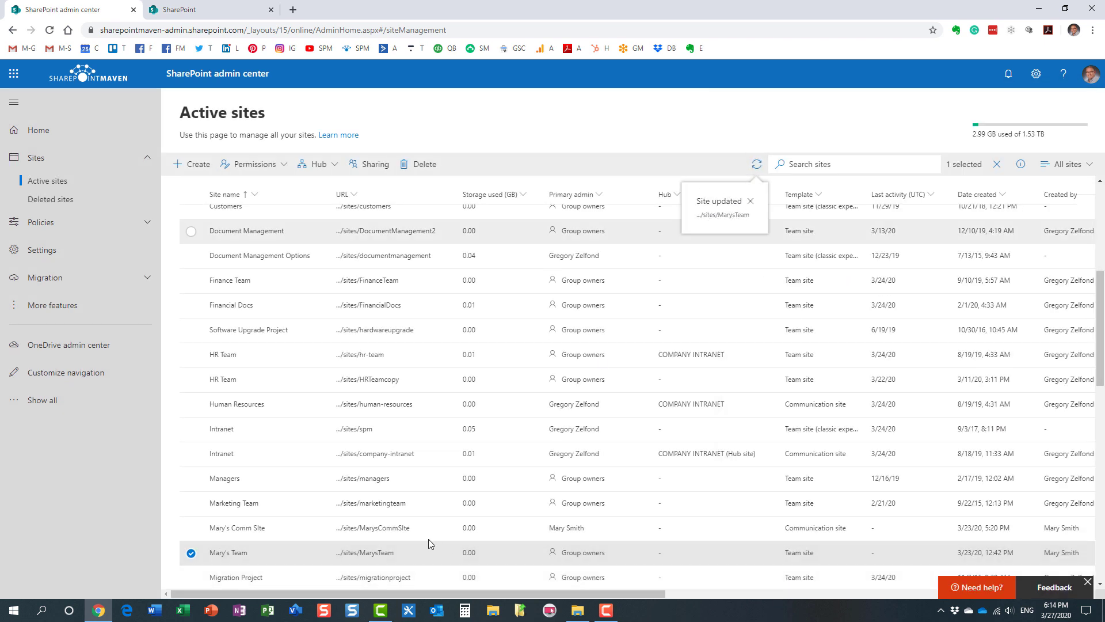
Open Mary's Team and view its group membership, which lists only the owner
left_click(373, 552)
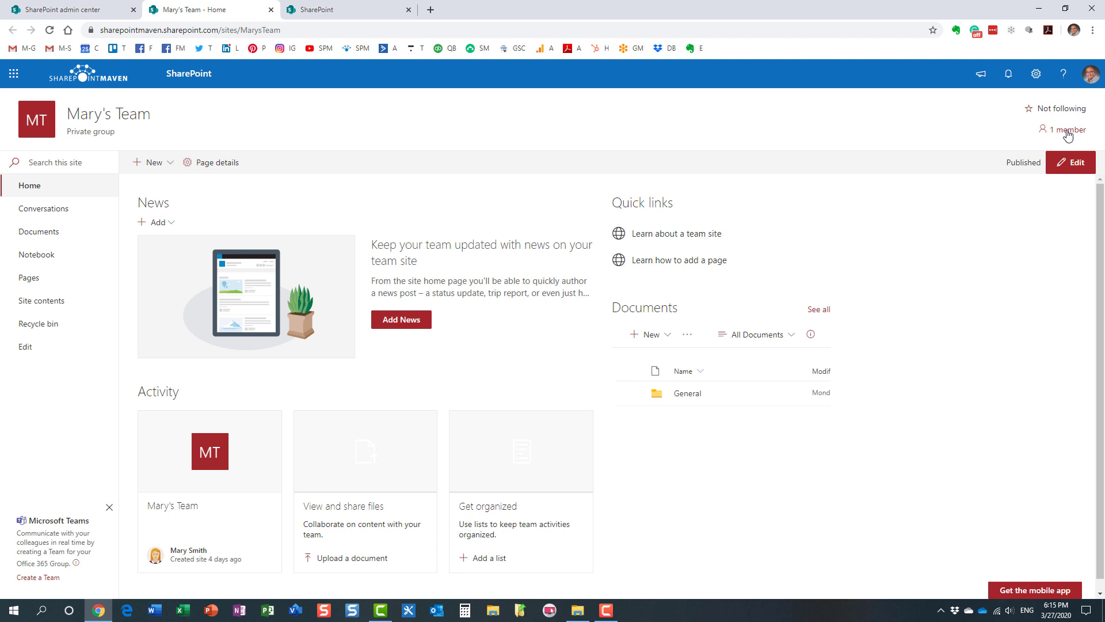
left_click(1067, 132)
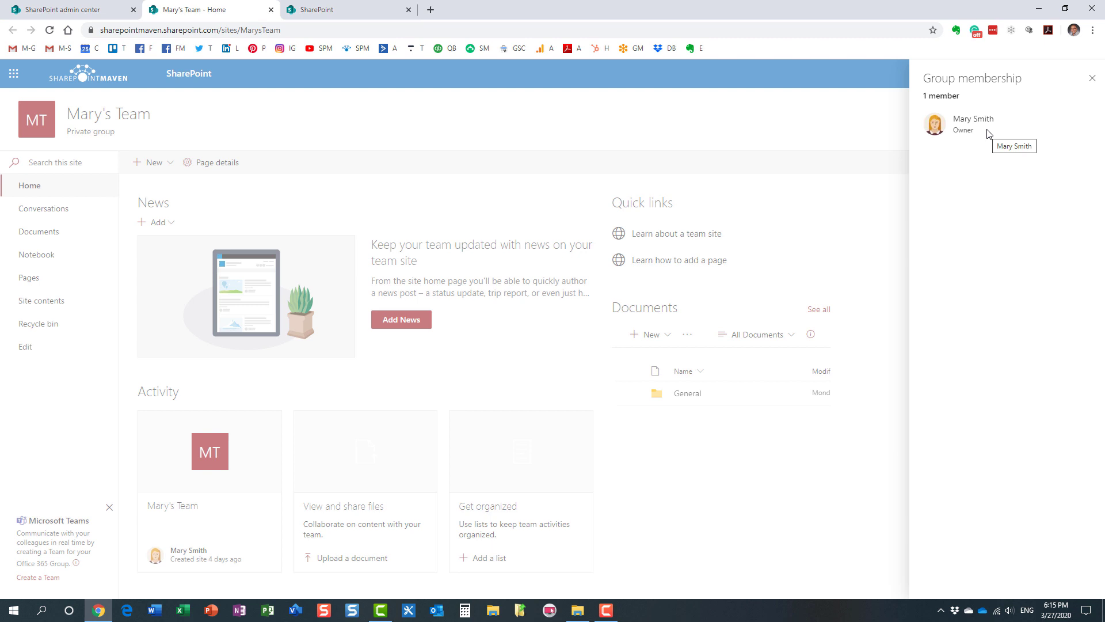
left_click(1092, 79)
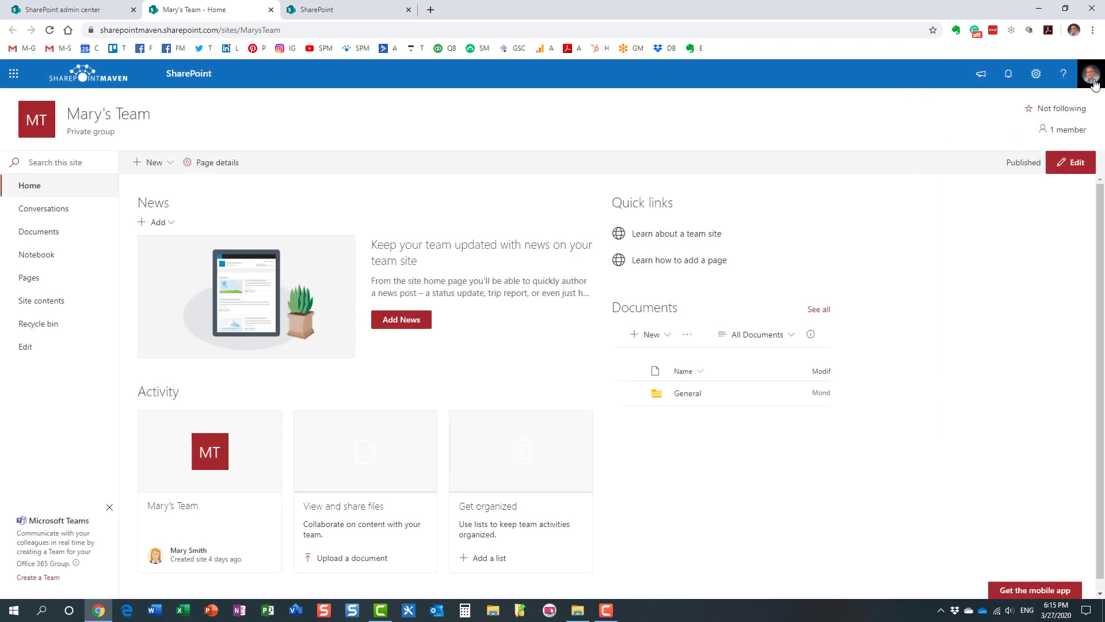